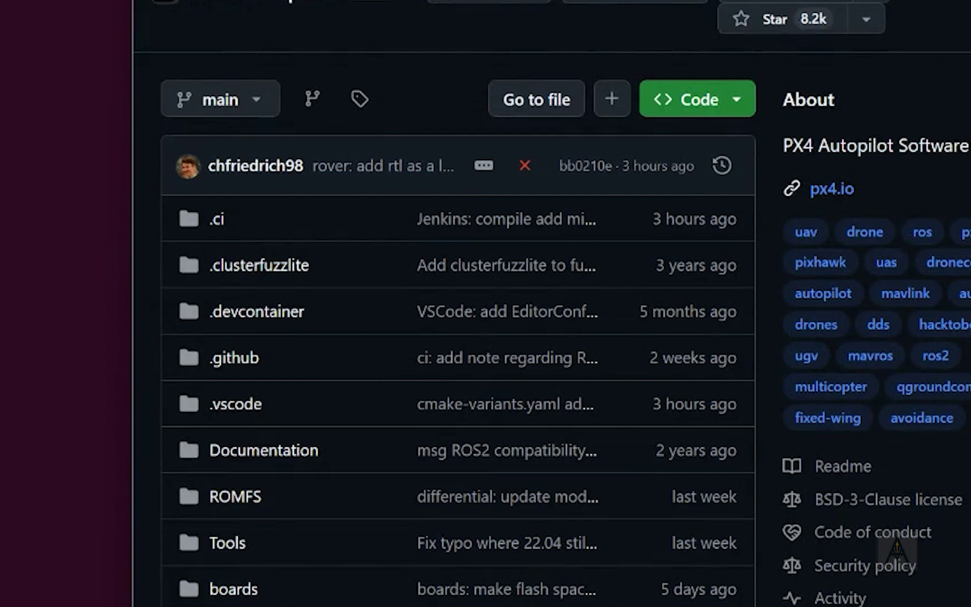
Copy the HTTPS clone URL of the PX4-Autopilot repository, then switch to the Ubuntu terminal and review the recursive git clone command.
left_click(736, 103)
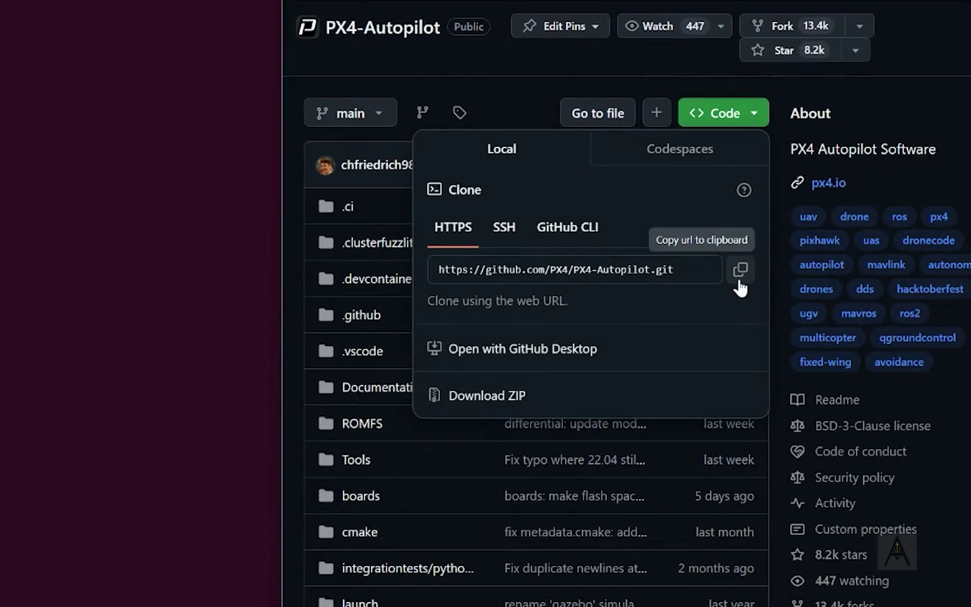
left_click(740, 270)
left_click(111, 73)
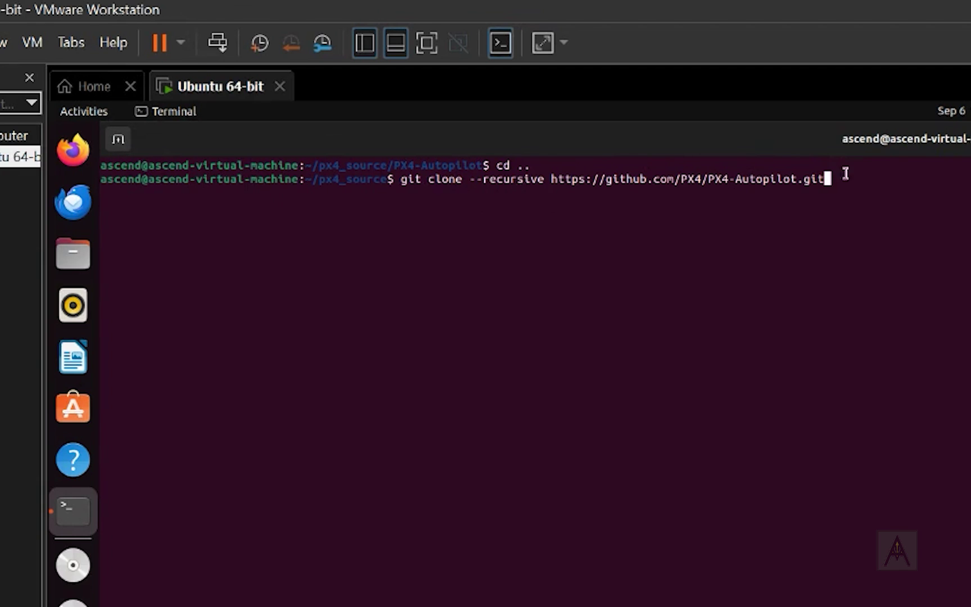
left_click_drag(835, 179, 555, 182)
left_click(651, 261)
Try to change from the px4_source directory into PX4-Autopilot, replacing the unrun clone command.
key("Up")
key("Up")
key("Up")
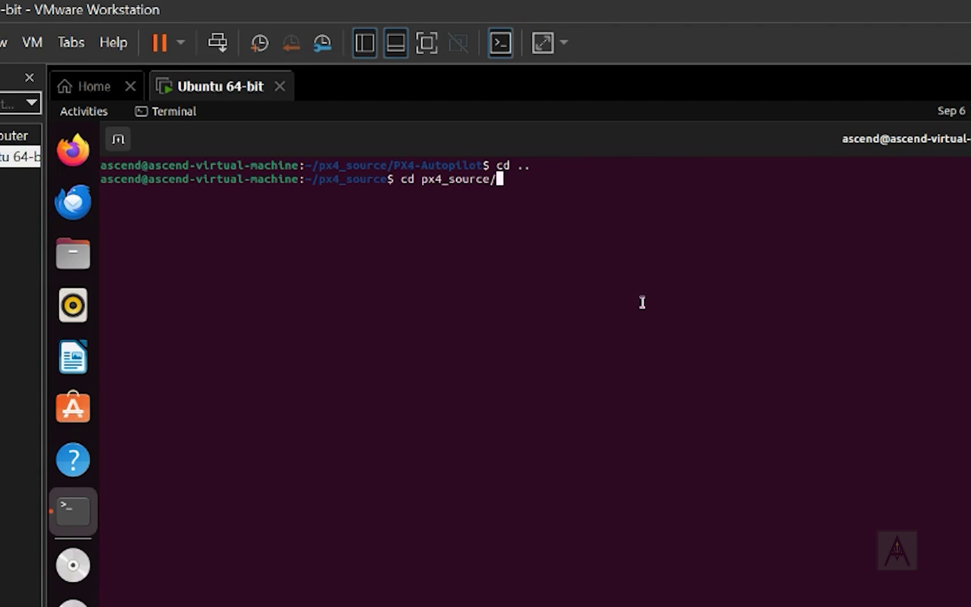
key("BackSpace")
key("BackSpace")
key("BackSpace")
key("BackSpace")
key("BackSpace")
key("BackSpace")
key("BackSpace")
key("BackSpace")
key("BackSpace")
key("BackSpace")
key("BackSpace")
type("d PX")
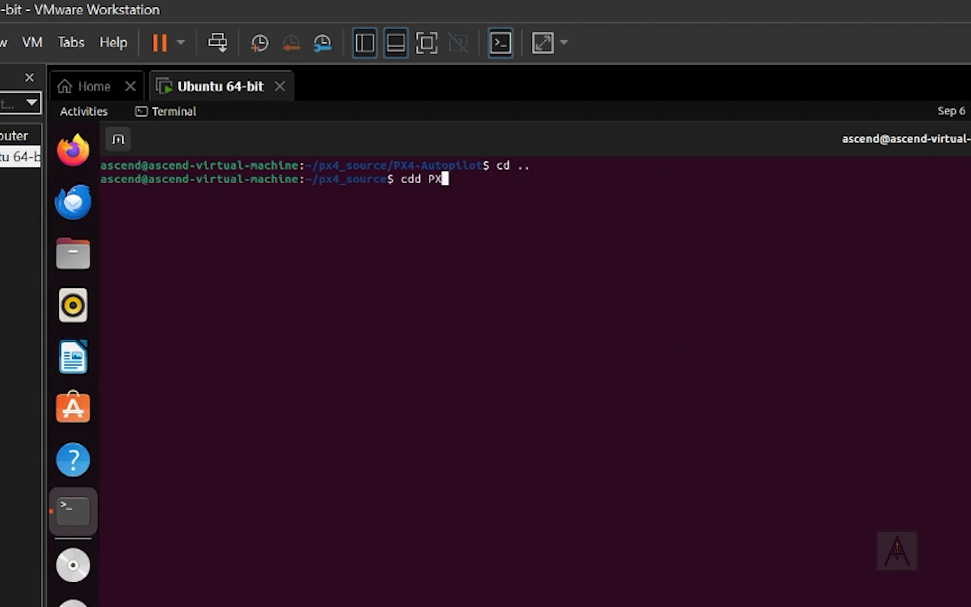
key("Tab")
key("Return")
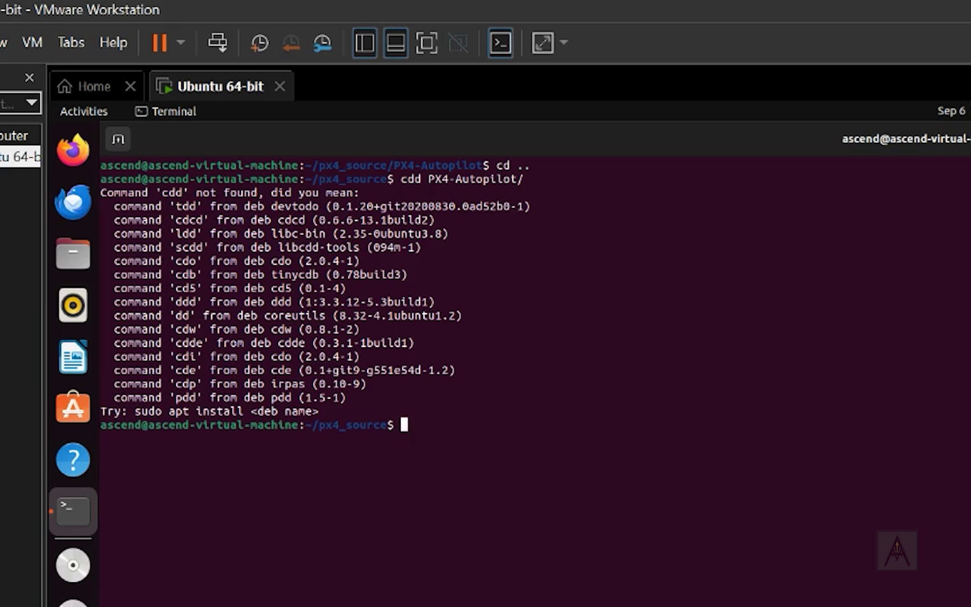
Change into the PX4-Autopilot directory and list its contents.
type("cd PX")
key("Tab")
key("Return")
type("ls")
key("Return")
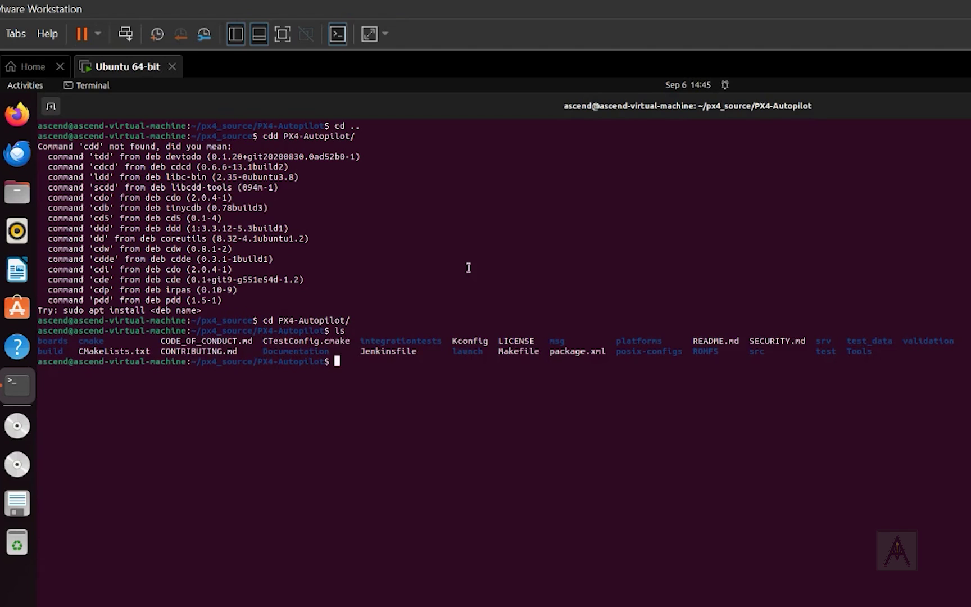
List the Tools/setup directory and enter the command ./Tools/setup/ubuntu.sh at the prompt without running it.
type("ls To")
key("Tab")
type("setup/")
key("Return")
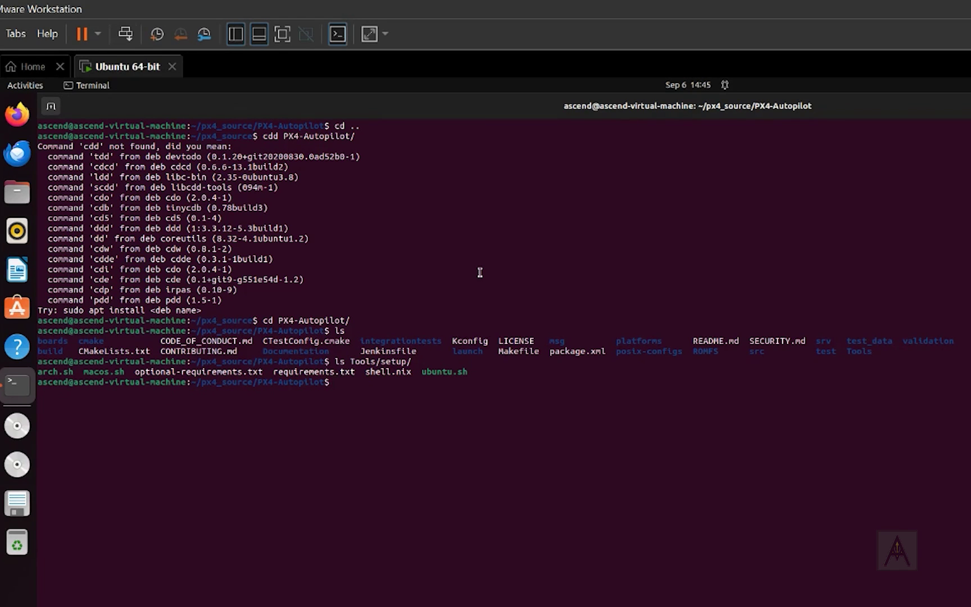
type("./Tools/setup/u")
key("Tab")
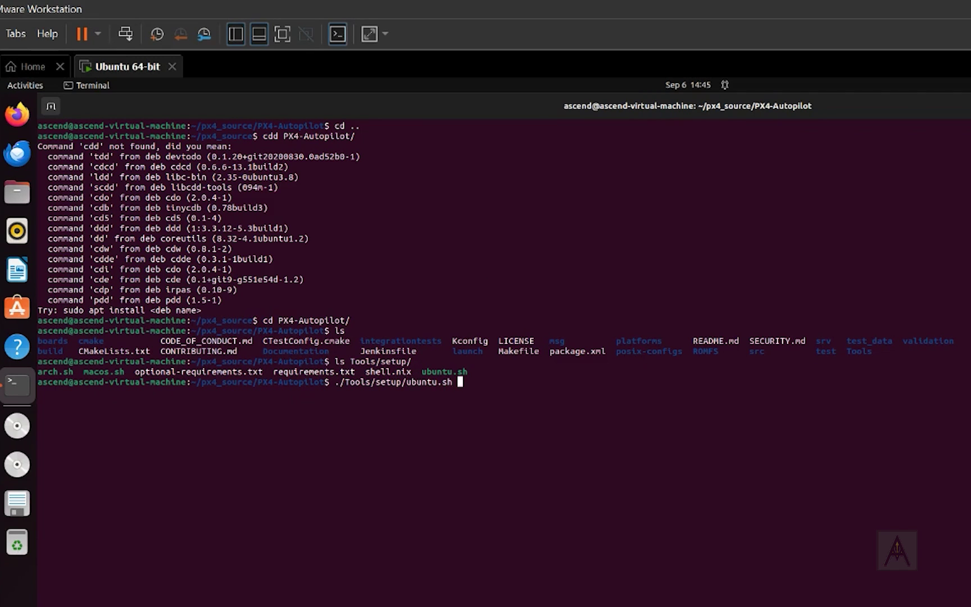
Open a second terminal tab in the PX4-Autopilot directory and list the files there.
left_click(51, 109)
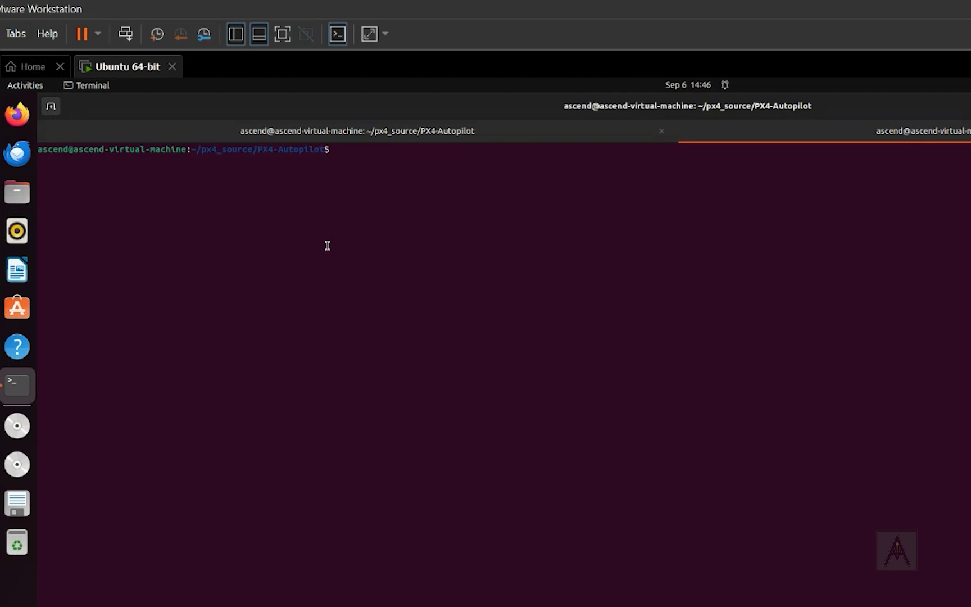
type("ls")
key("Return")
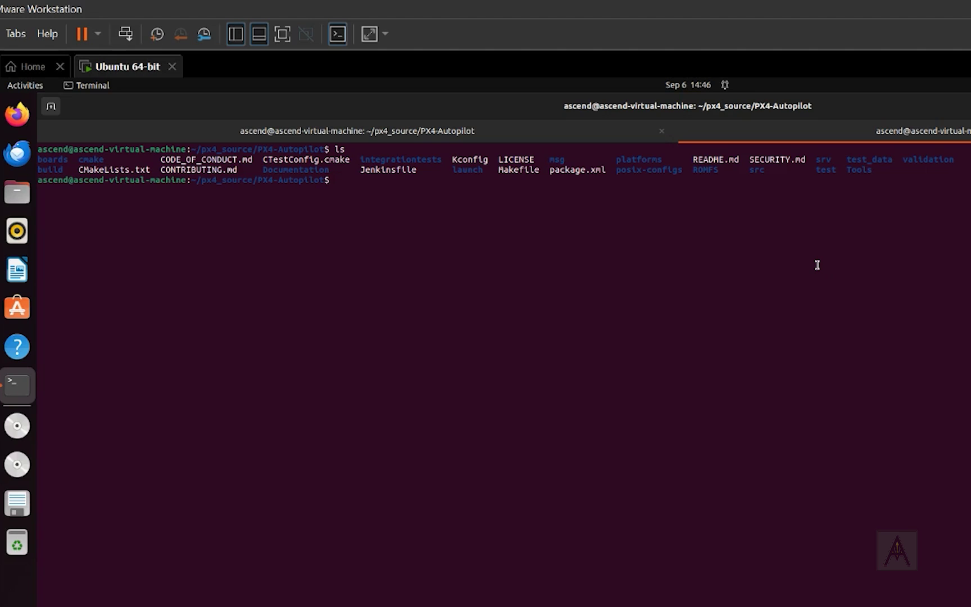
Open the firmware board configuration by running make px4_fmu-v6x_default boardconfig.
type("make px4_")
type("fmu-v6x_default")
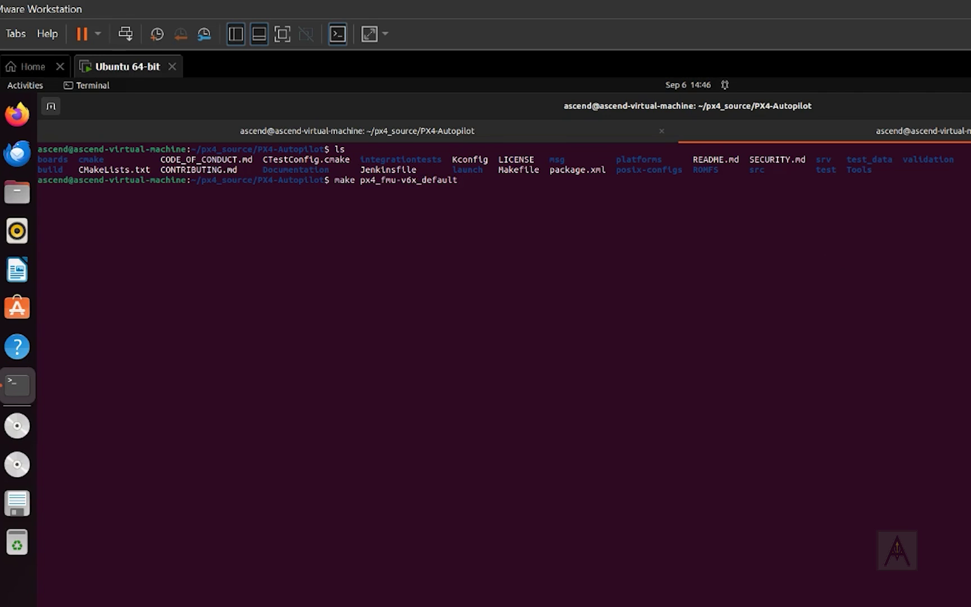
type(" boardconfig")
key("Return")
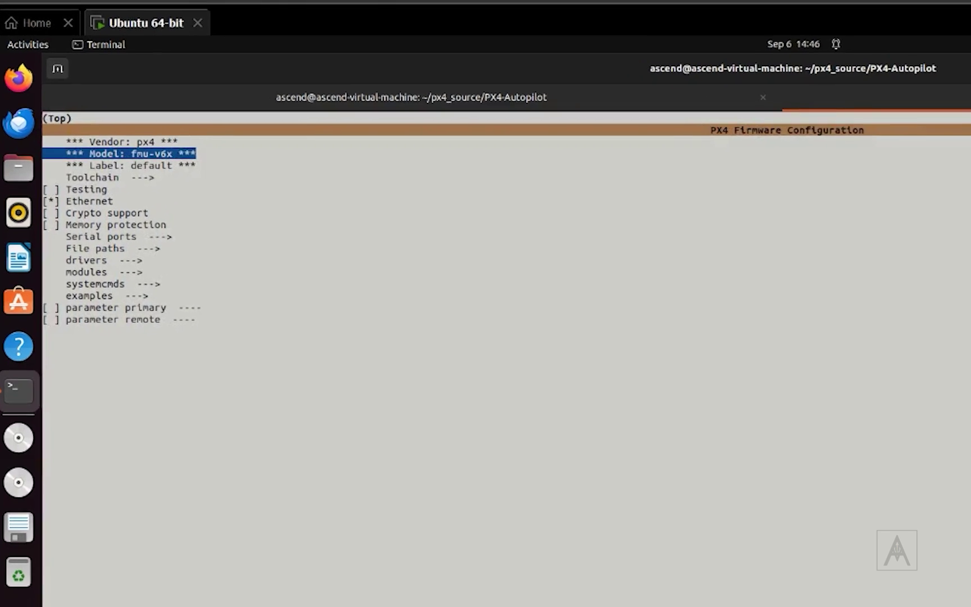
Open the drivers group in the PX4 firmware configuration.
key("Down")
key("Down")
key("Down")
key("Down")
key("Down")
key("Down")
key("Down")
key("Down")
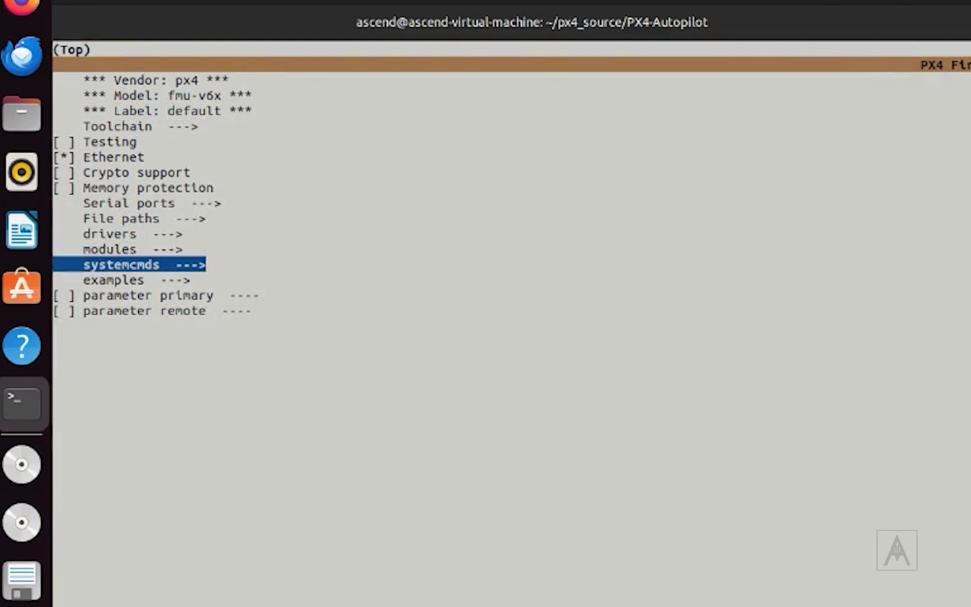
key("Up")
key("Up")
key("Return")
Look through the list of drivers for the RC group.
key("Down")
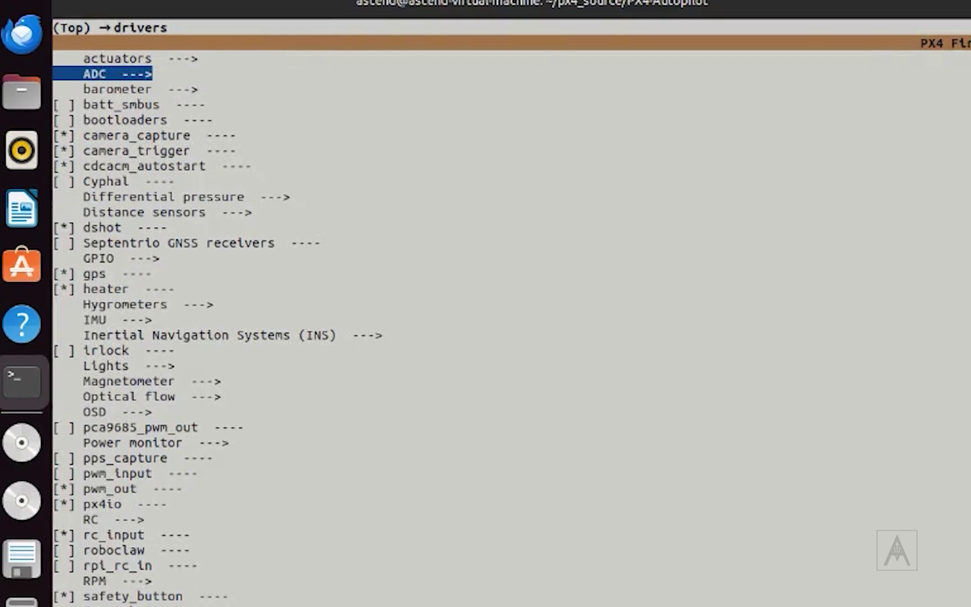
key("Down")
key("Down")
key("Down")
key("Down")
key("Down")
key("Down")
key("Down")
key("Down")
key("Down")
key("Down")
key("Down")
key("Down")
key("Down")
key("Down")
key("Down")
key("Down")
key("Down")
key("Down")
key("Down")
key("Down")
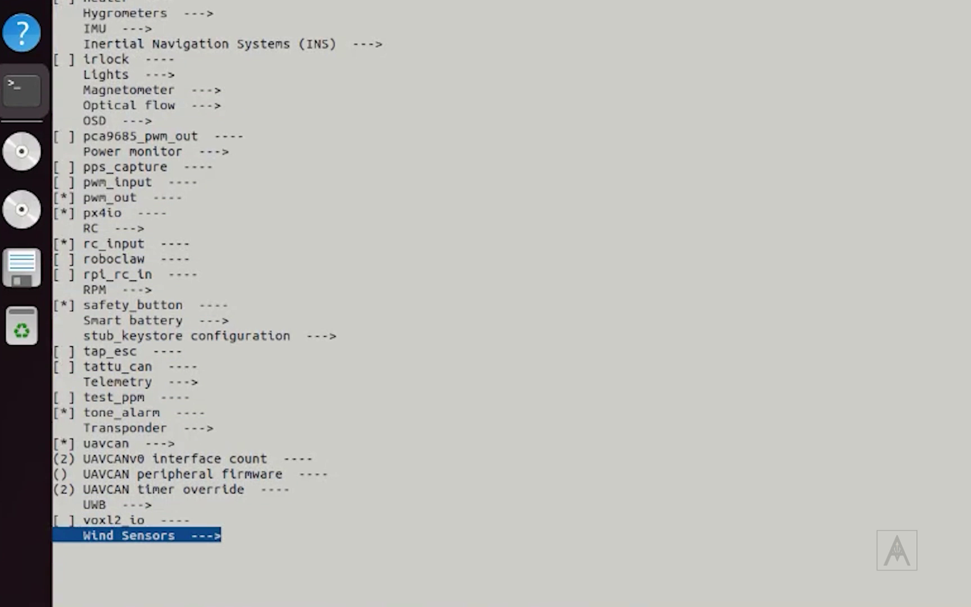
key("Up")
key("Up")
key("Up")
key("Up")
key("Up")
key("Up")
key("Up")
key("Up")
key("Up")
key("Up")
key("Up")
key("Up")
key("Up")
key("Up")
key("Up")
key("Up")
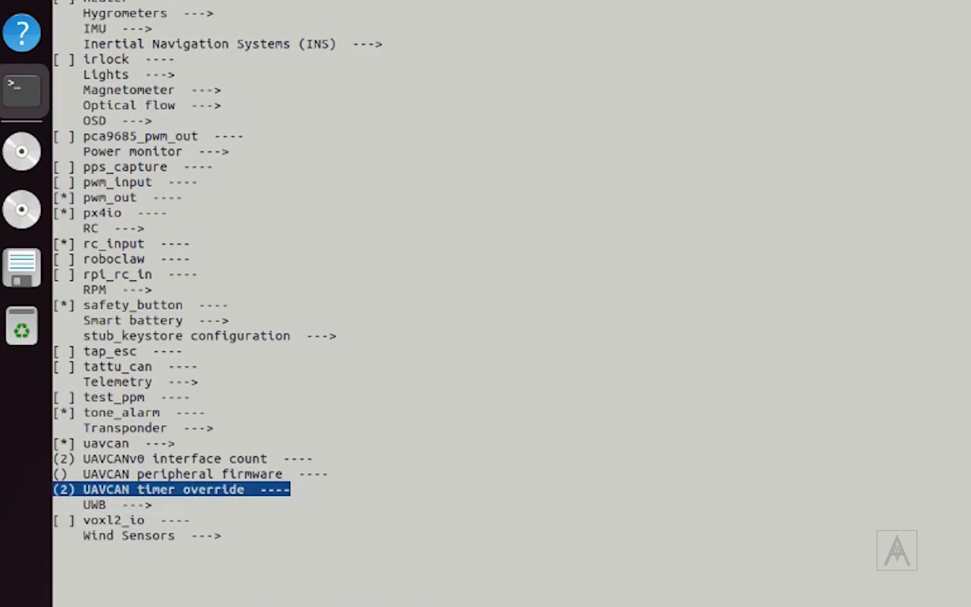
key("Up")
key("Up")
key("Up")
key("Up")
key("Up")
key("Up")
key("Up")
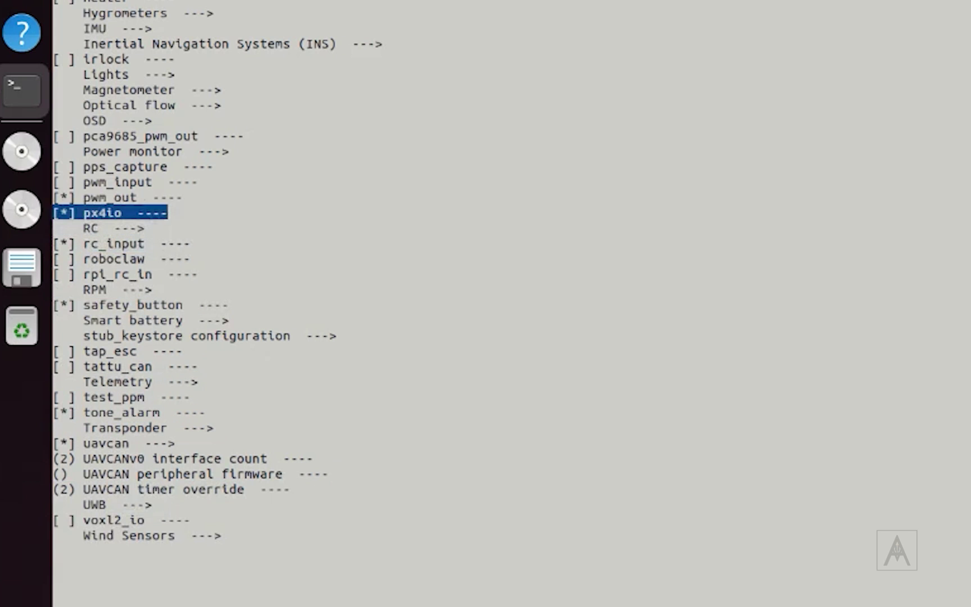
key("Up")
key("Down")
key("Down")
key("Down")
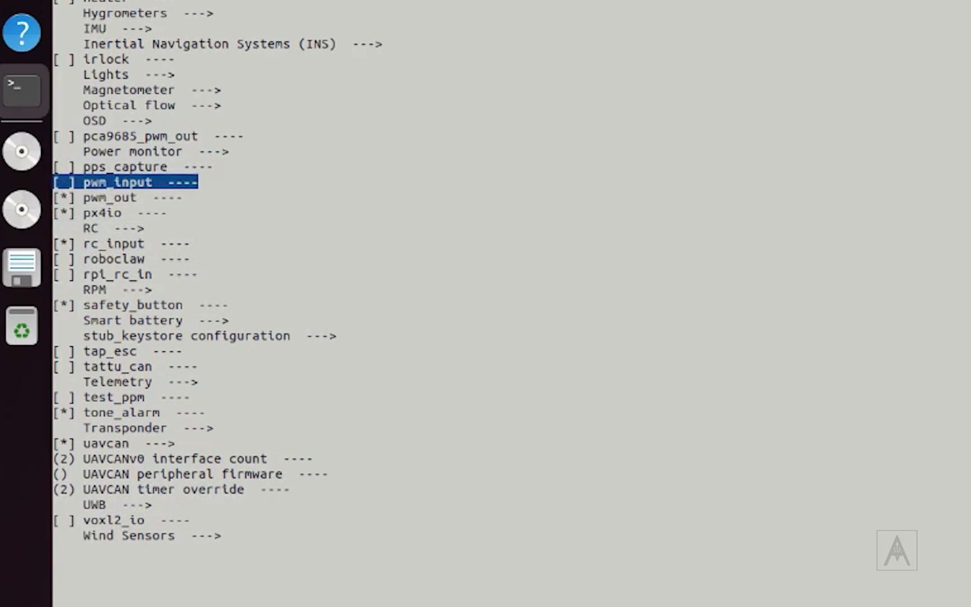
key("Down")
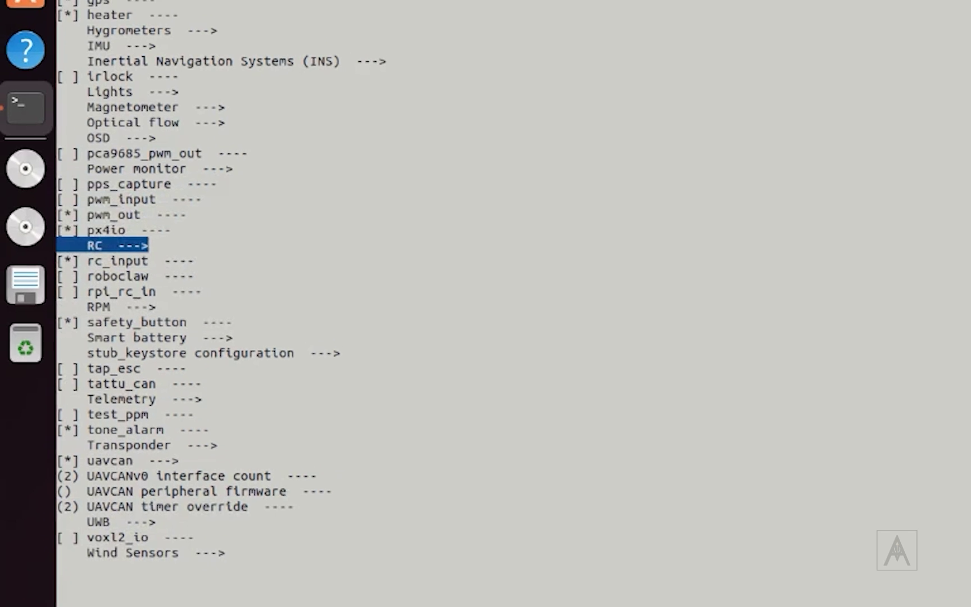
Check the crsf_rc driver option in the RC group and quit the board configuration.
key("Return")
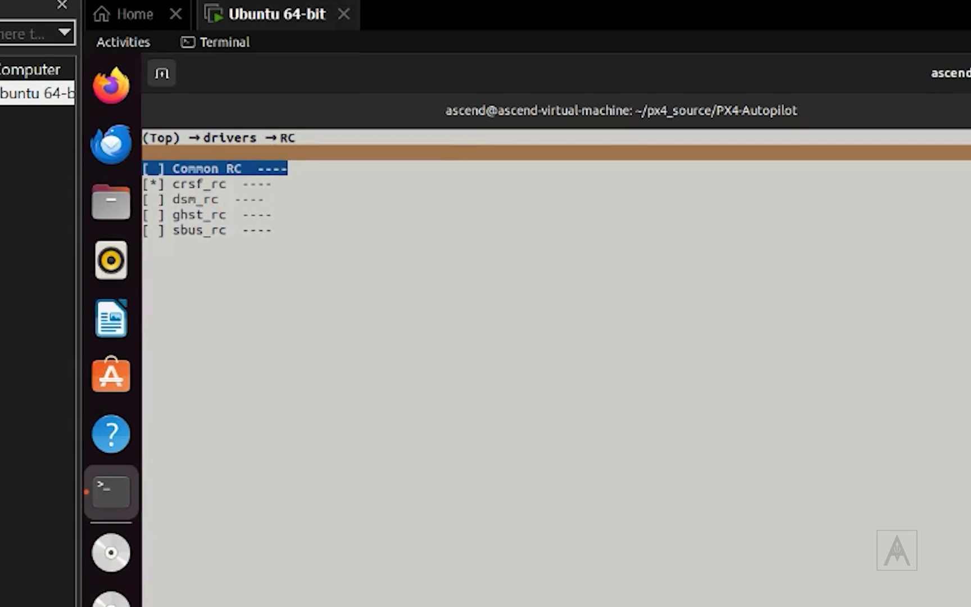
key("Down")
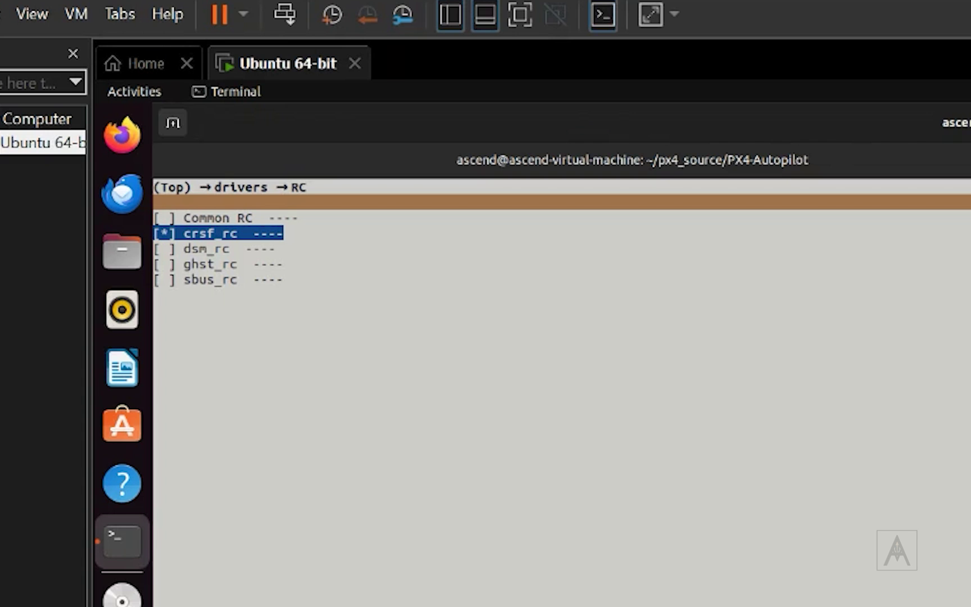
key("q")
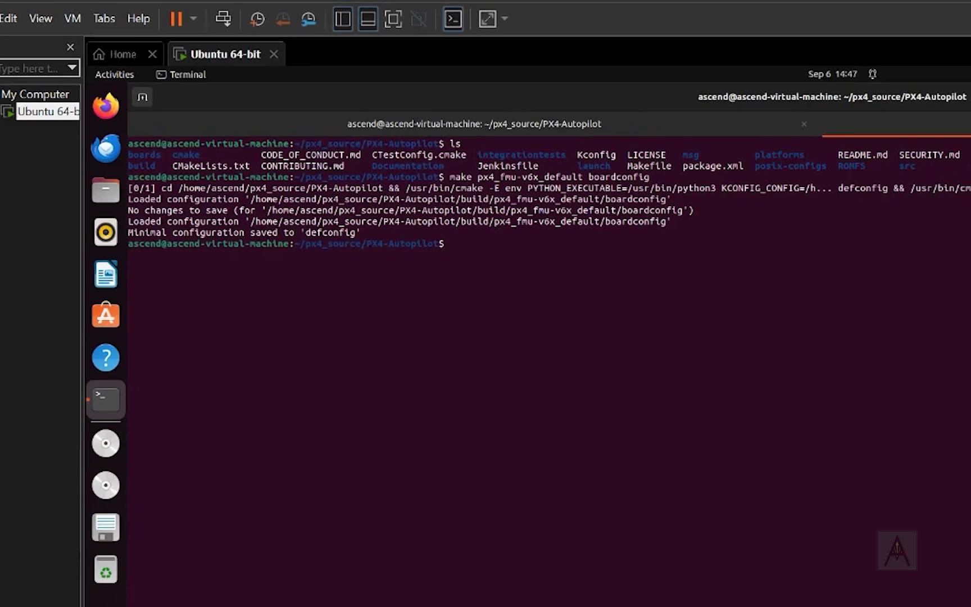
Recall the last make command for editing and connect the PX4 BL FMU v6X.x USB device to the Ubuntu 64-bit virtual machine.
key("Up")
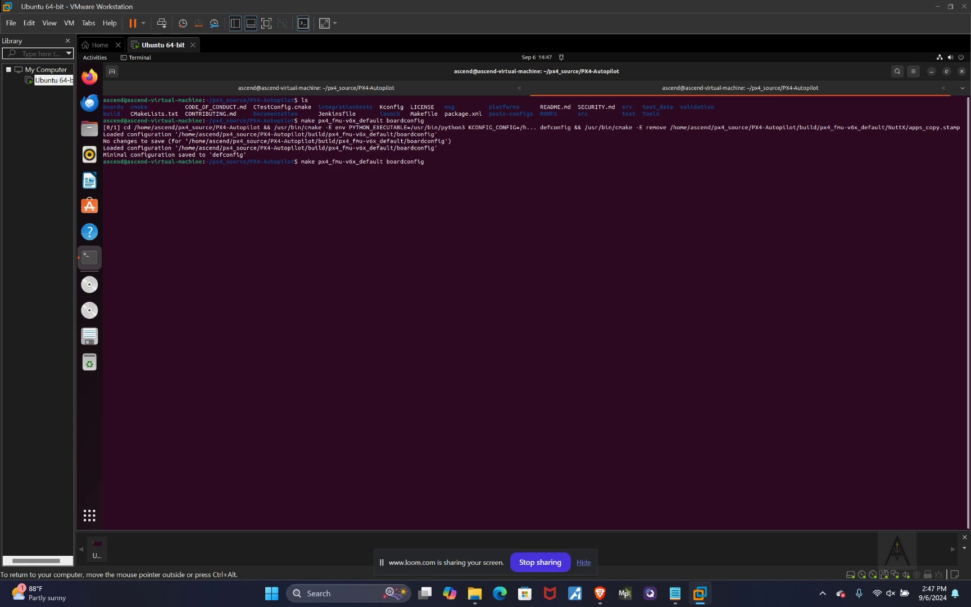
key("BackSpace")
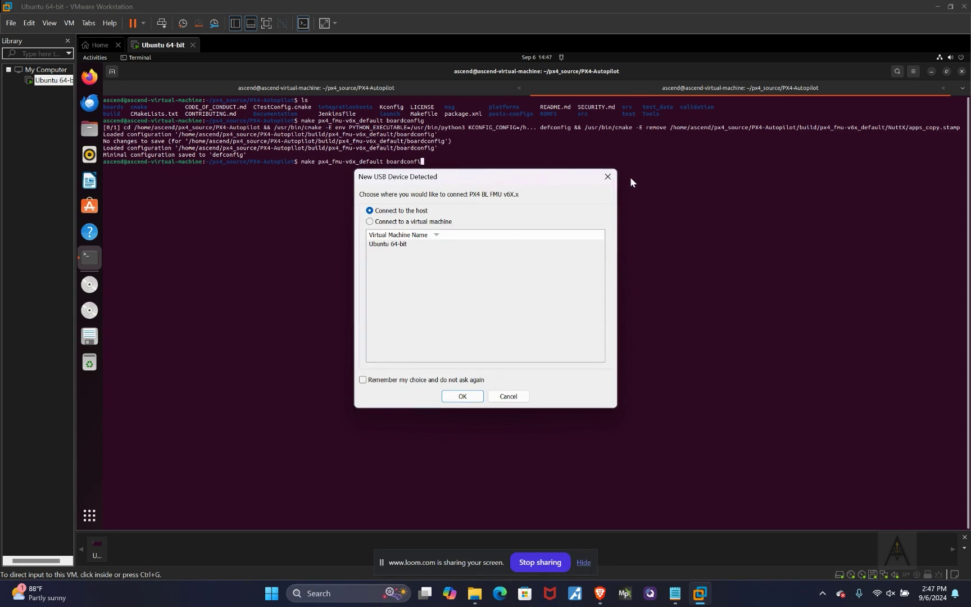
left_click(369, 221)
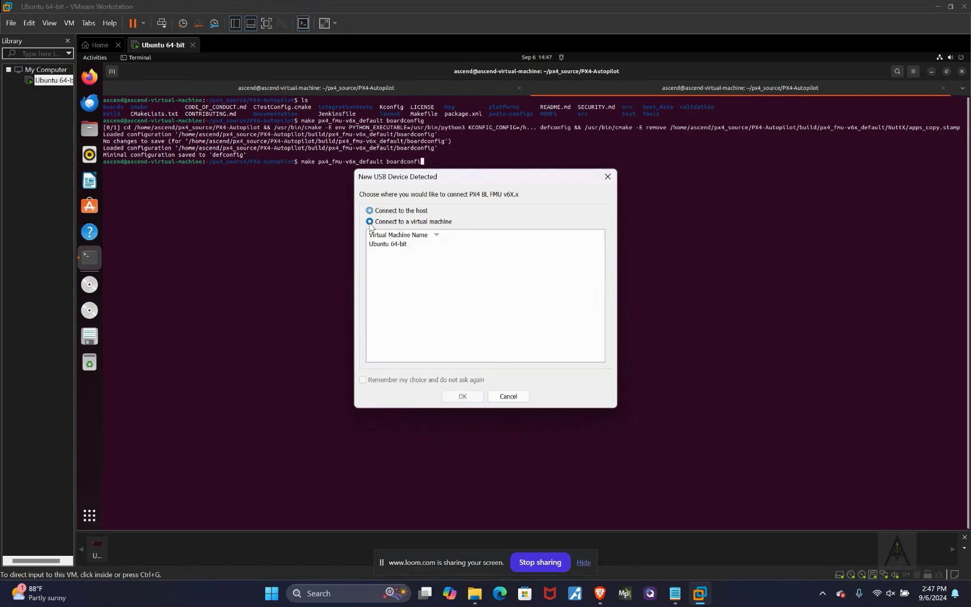
left_click(406, 245)
left_click(462, 396)
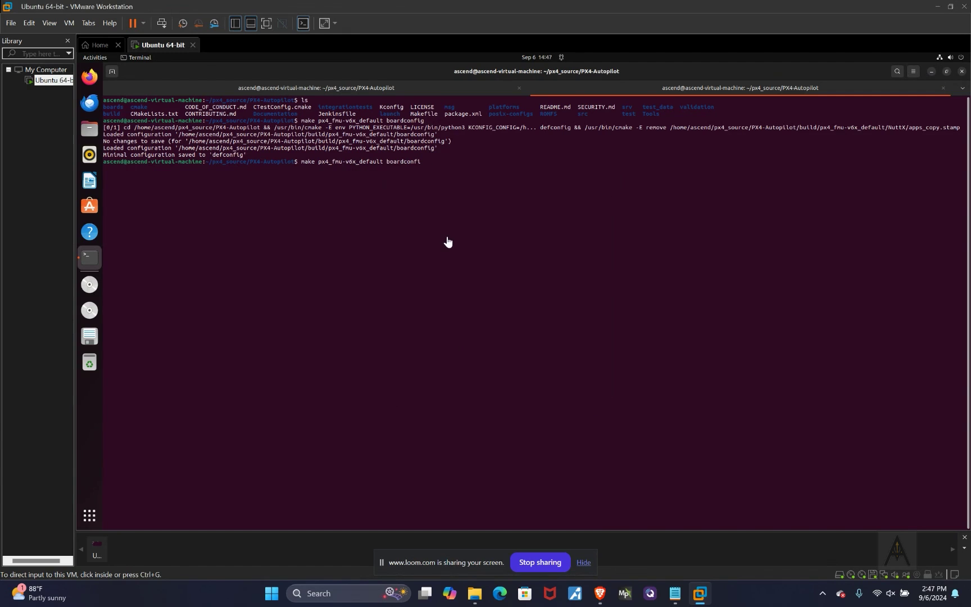
Change the recalled command to make px4_fmu-v6x_default upload.
left_click(447, 242)
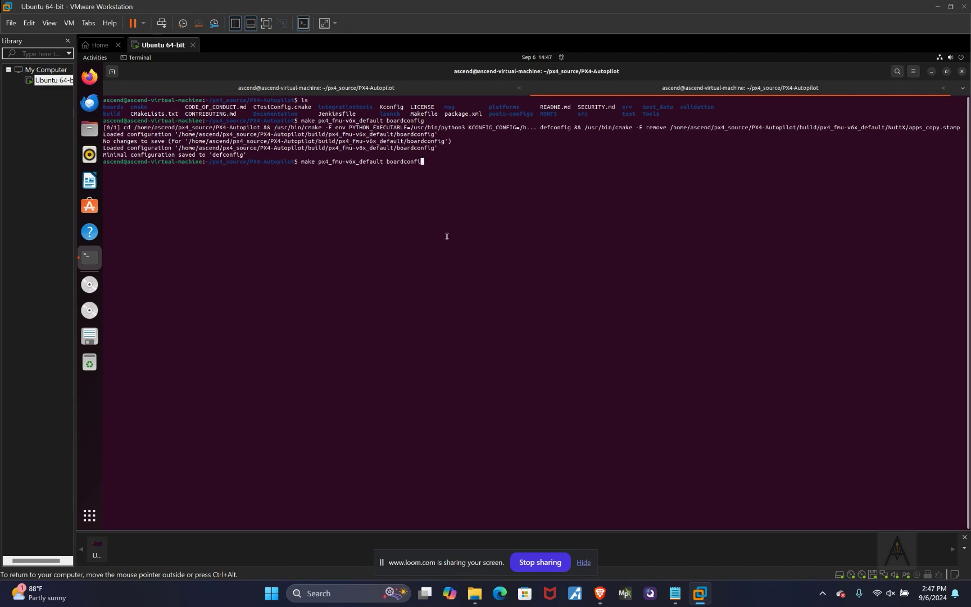
key("BackSpace")
key("BackSpace")
key("BackSpace")
key("BackSpace")
key("BackSpace")
key("BackSpace")
key("BackSpace")
key("BackSpace")
key("BackSpace")
key("BackSpace")
key("BackSpace")
type("uload")
key("BackSpace")
key("BackSpace")
key("BackSpace")
key("BackSpace")
key("BackSpace")
type("upload")
Switch to QGroundControl and dismiss the link connection error.
left_click(934, 7)
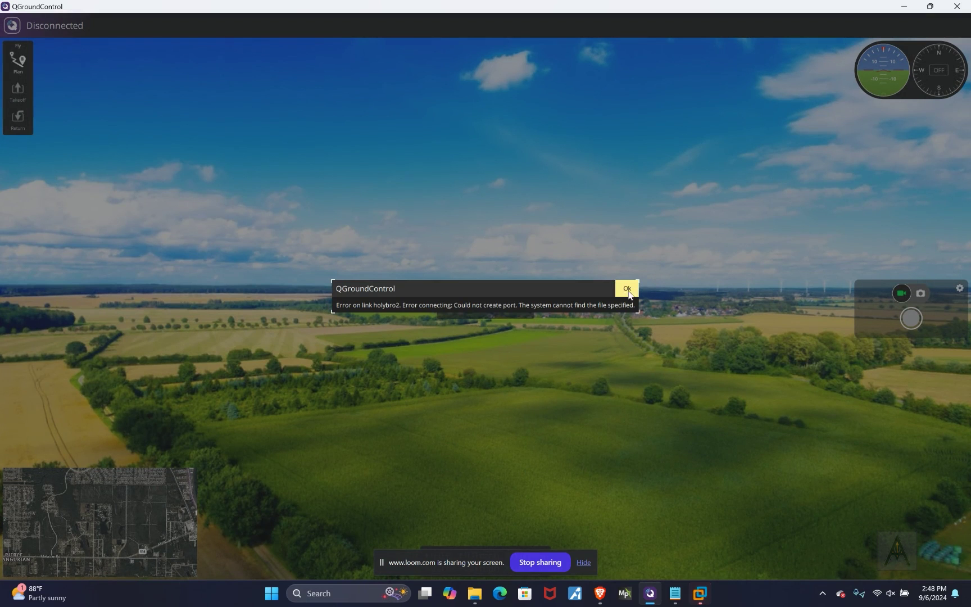
left_click(630, 287)
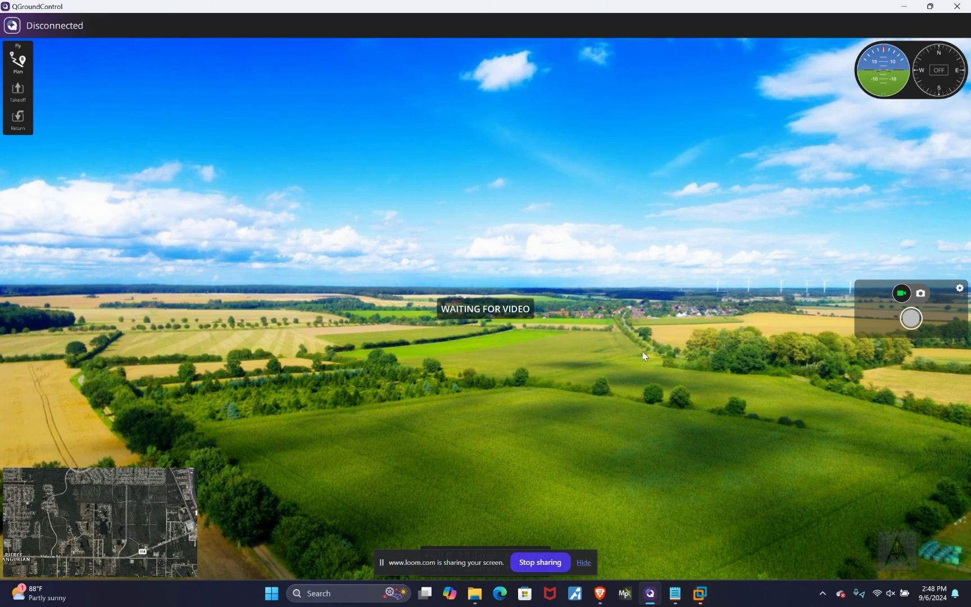
Connect the newly detected PX4 FMU v6X.x USB device to the host computer.
left_click(700, 601)
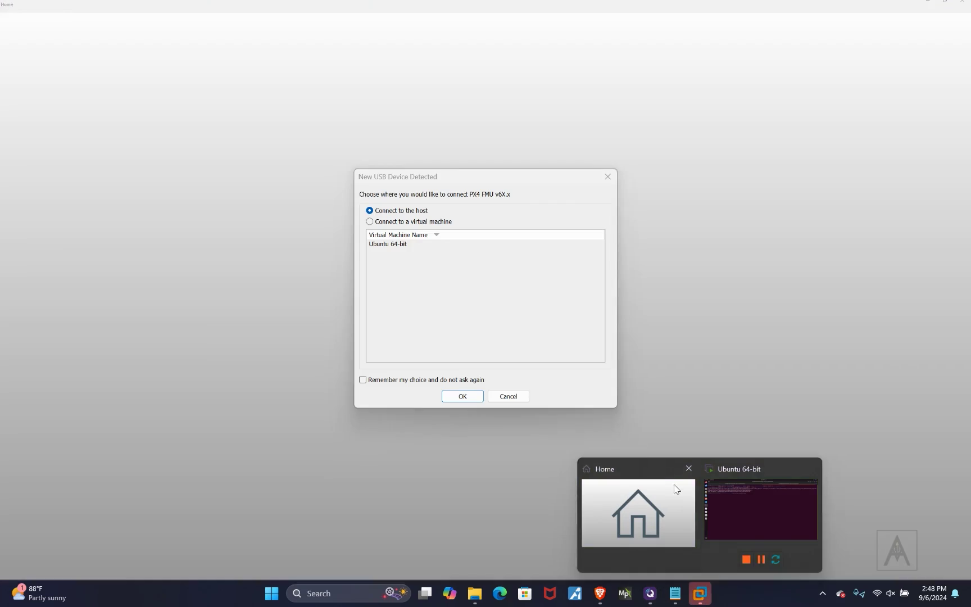
left_click(673, 483)
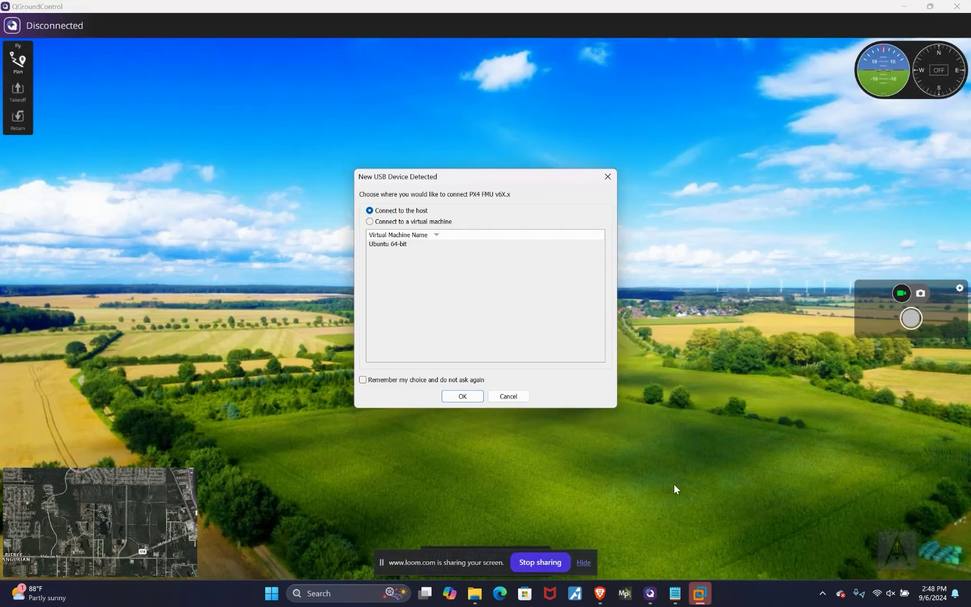
left_click(465, 398)
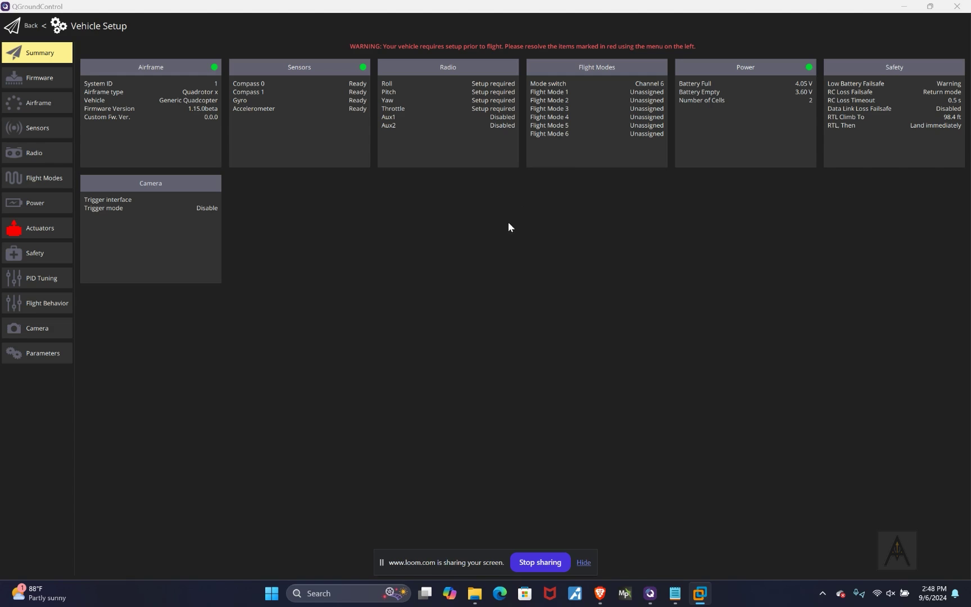
Search the vehicle parameters for CRS and save RC_CRSF_PRT_CFG with TELEM 2 as its serial port.
left_click(32, 357)
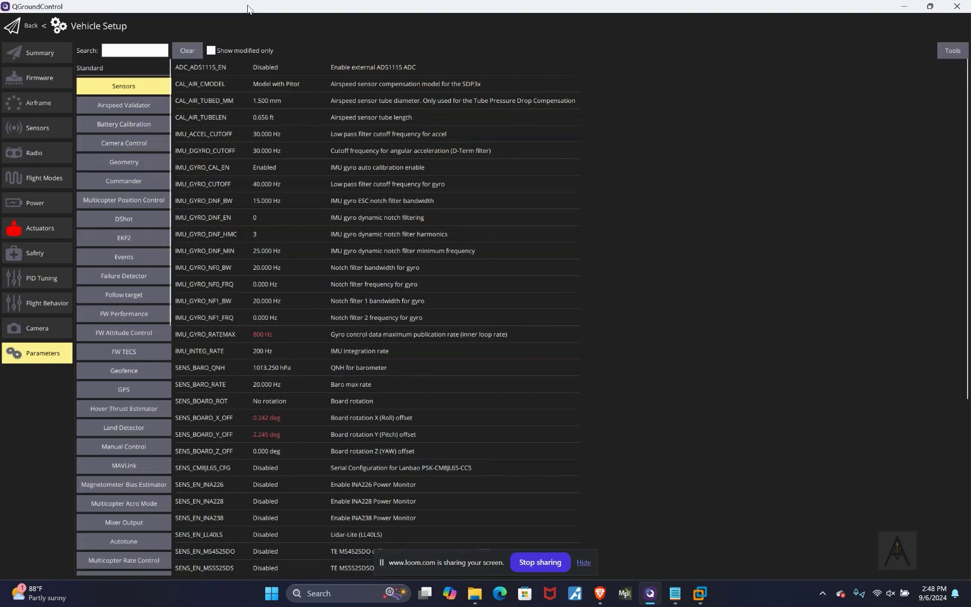
type("CRS")
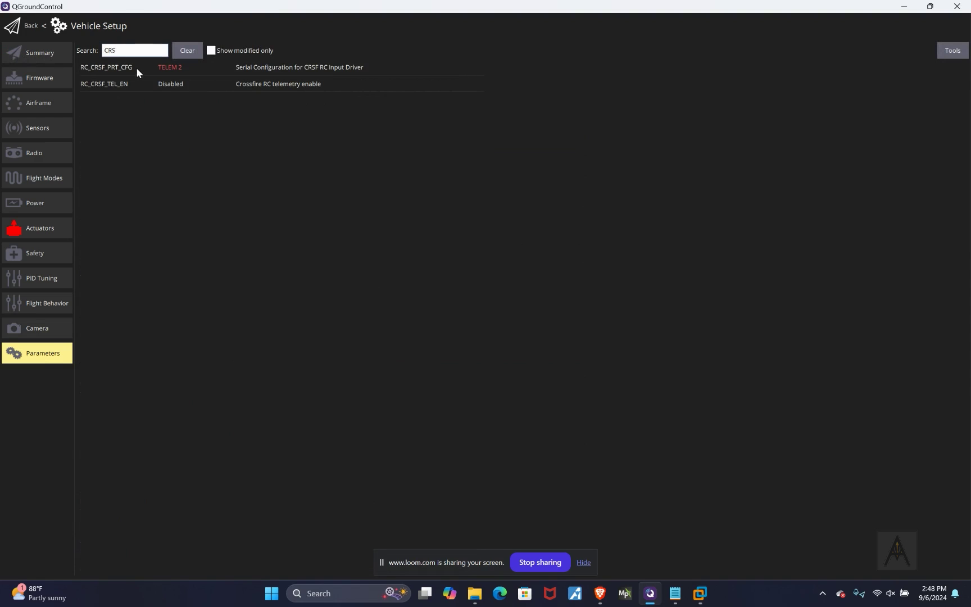
left_click(136, 68)
left_click(433, 134)
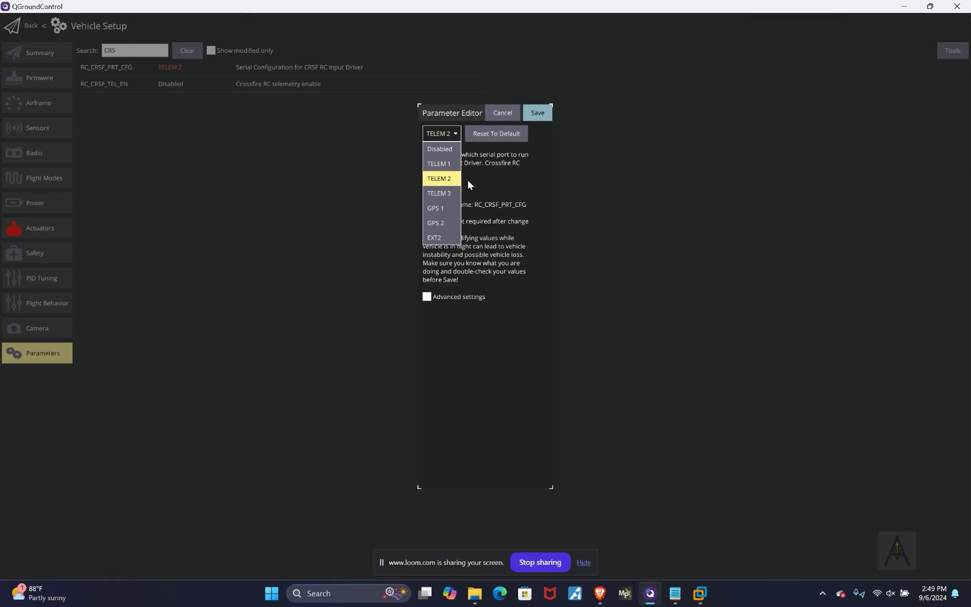
left_click(486, 182)
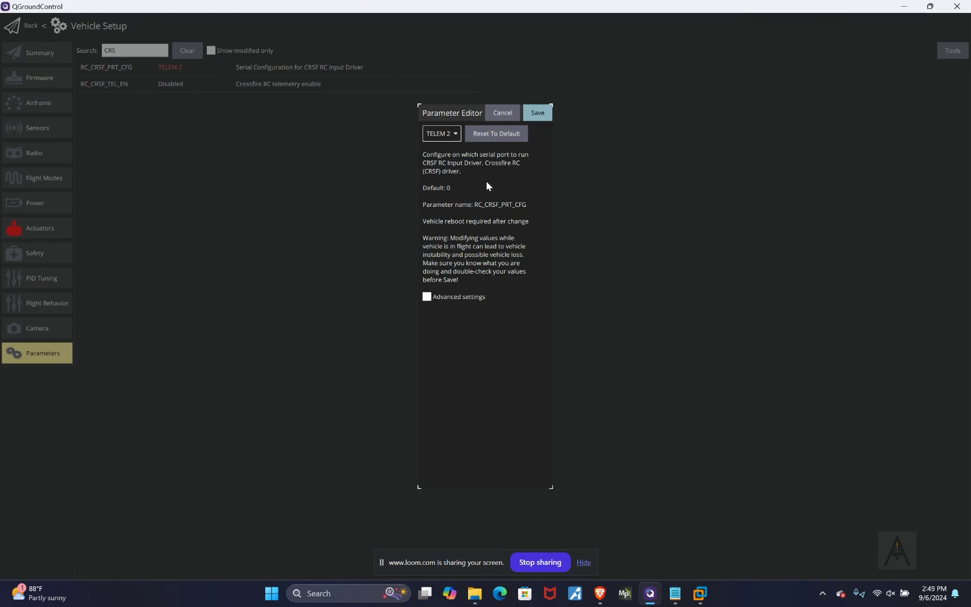
left_click(537, 113)
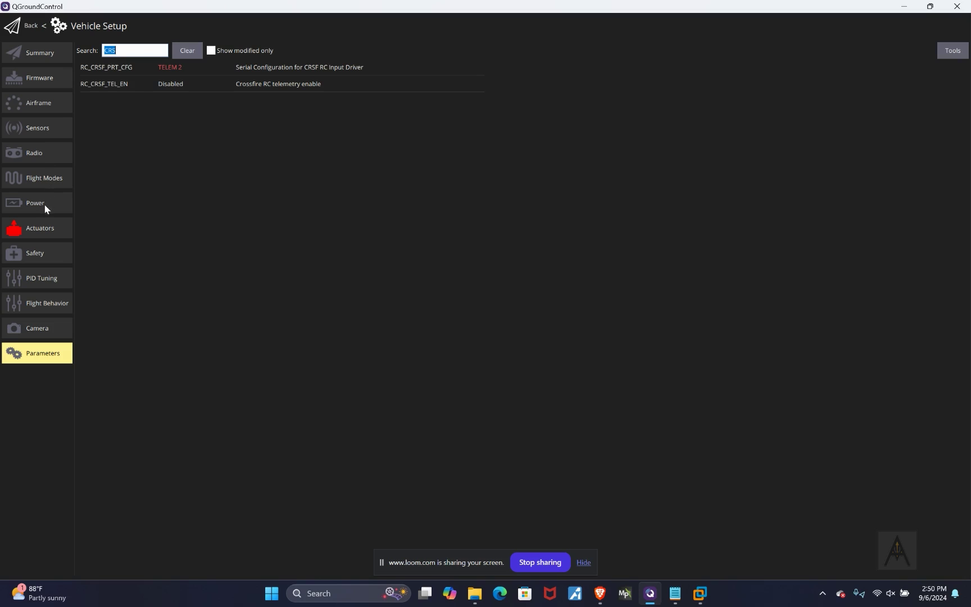
Run the radio calibration from the zero-trims confirmation through lowered throttle, stick positions, and the transmitter switches and dials.
left_click(57, 154)
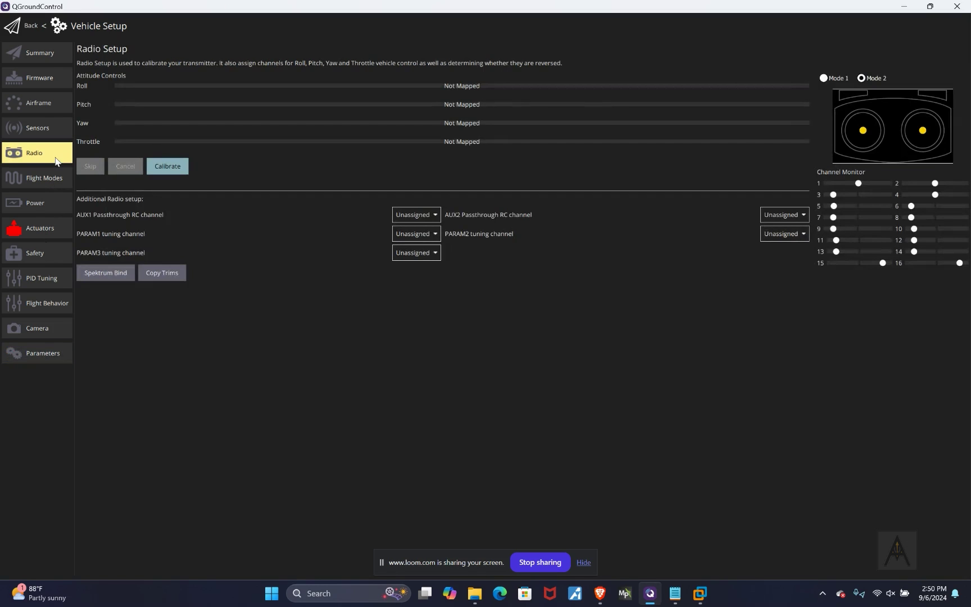
left_click(163, 168)
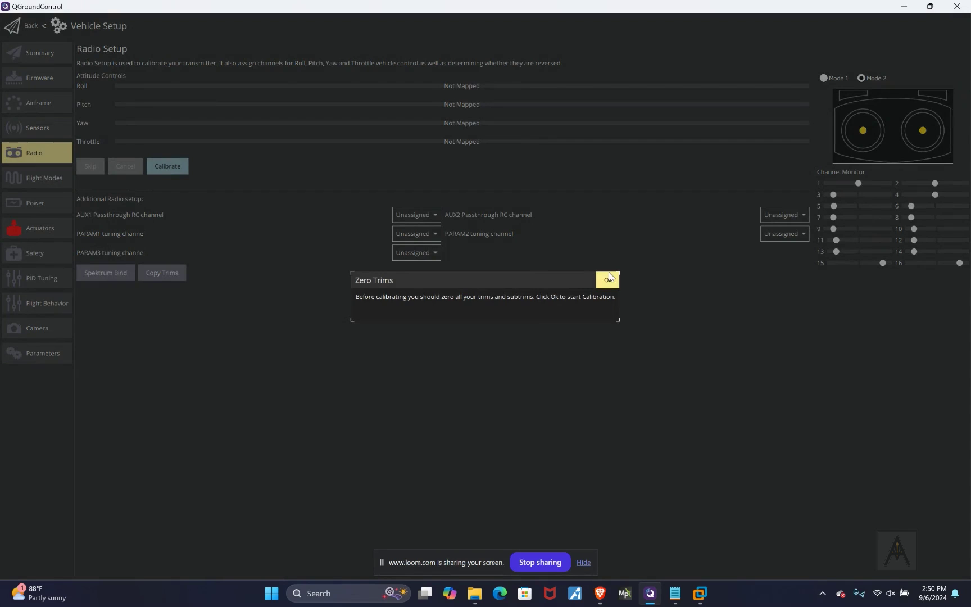
left_click(609, 276)
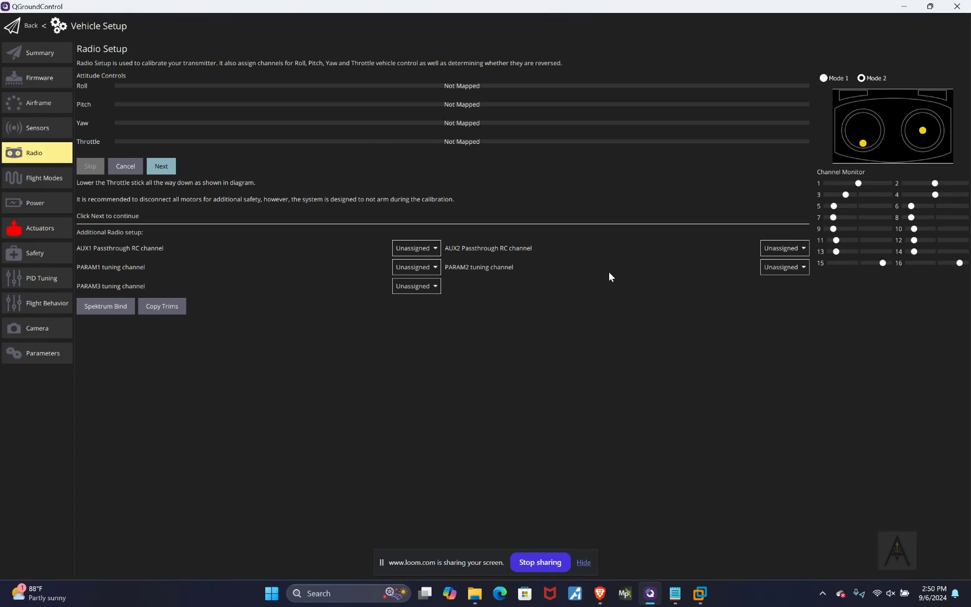
left_click(165, 169)
left_click(165, 168)
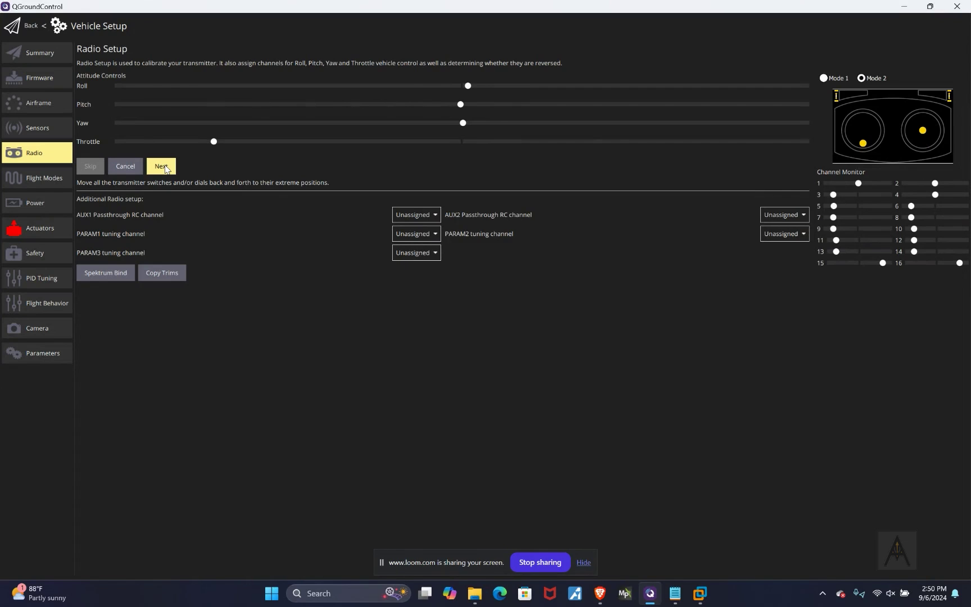
left_click(166, 168)
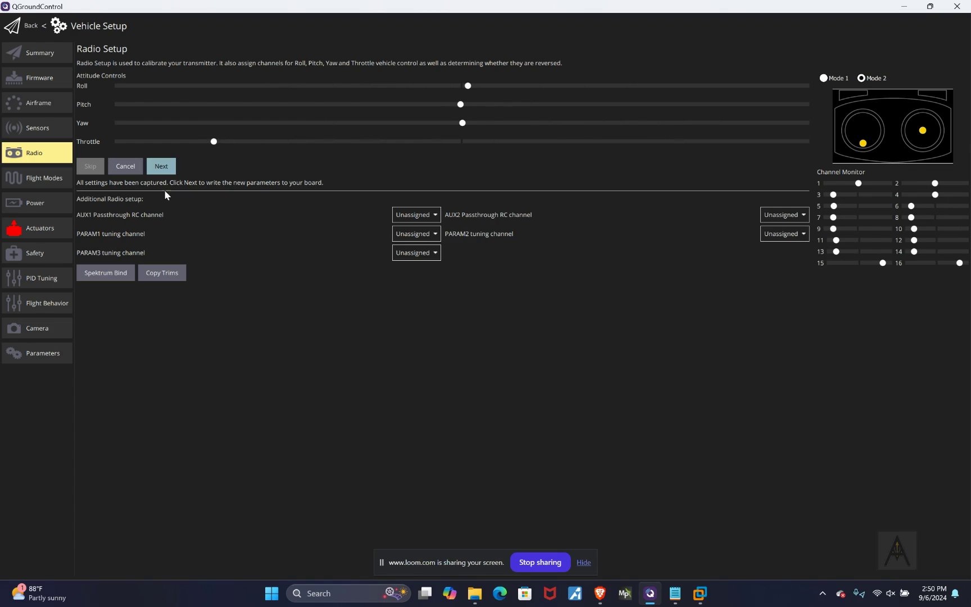
mouse_move(600, 598)
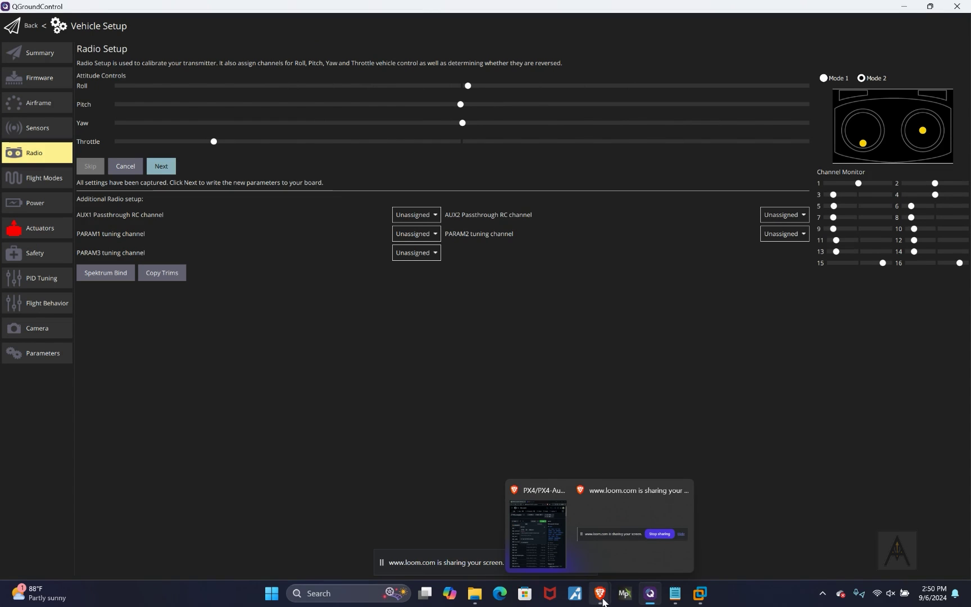